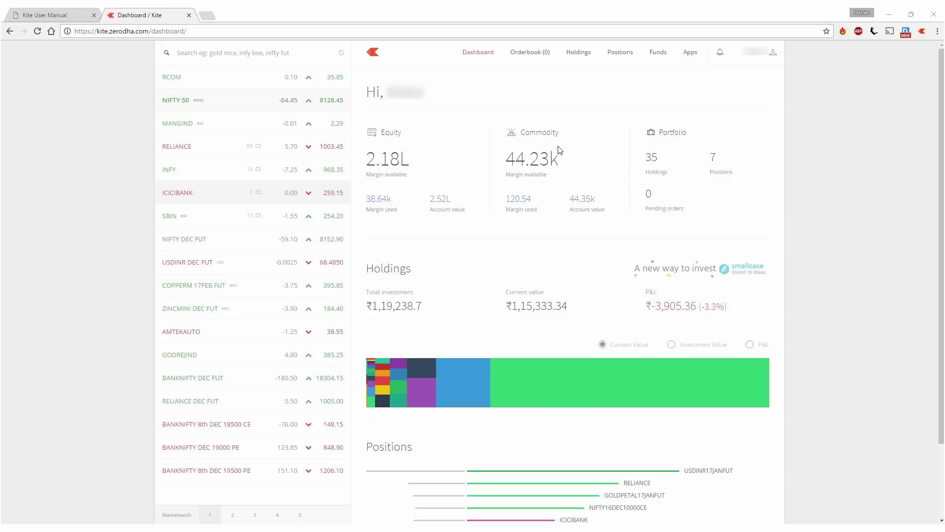
# Step: Switch to the Positions page and open, then dismiss, a sell order for the RELIANCE position
pyautogui.click(621, 53)
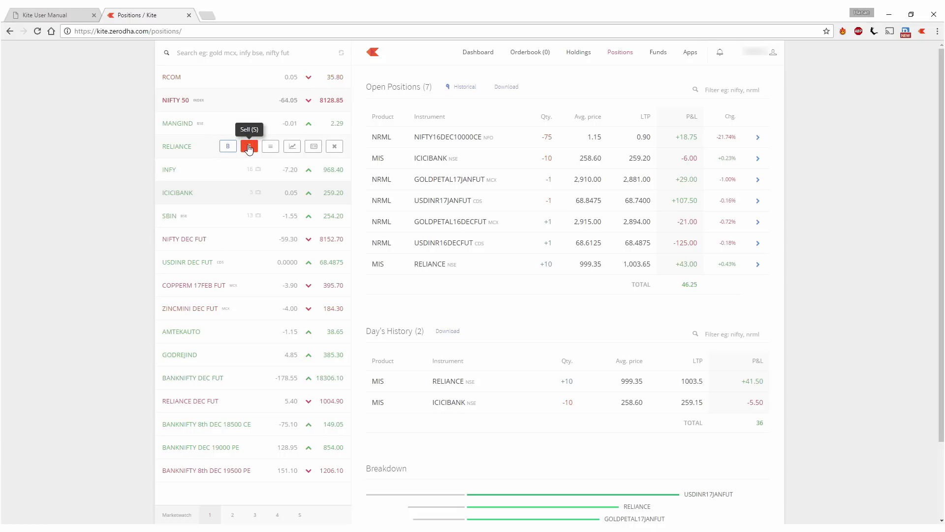
pyautogui.click(249, 148)
pyautogui.press('Escape')
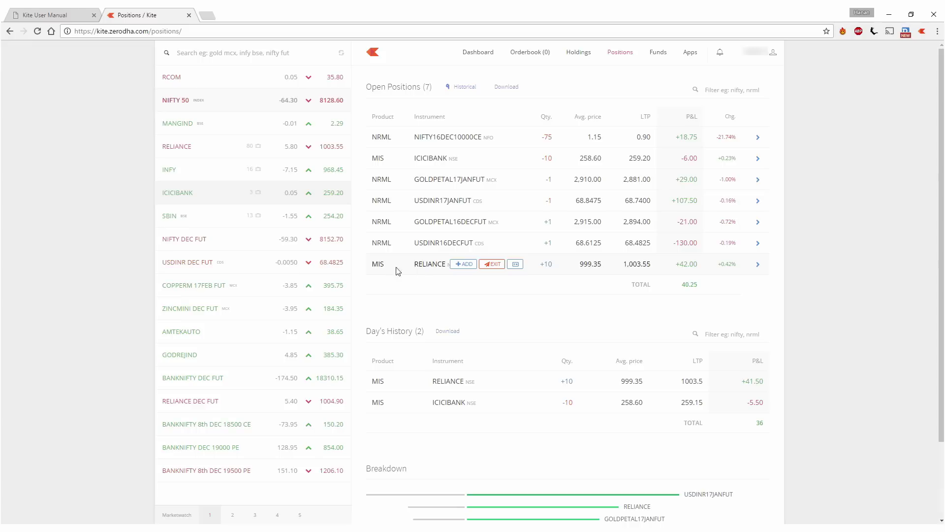
# Step: Open the 10-share RELIANCE exit sell as an SL order at 1003.6 and select its trigger price
pyautogui.click(491, 264)
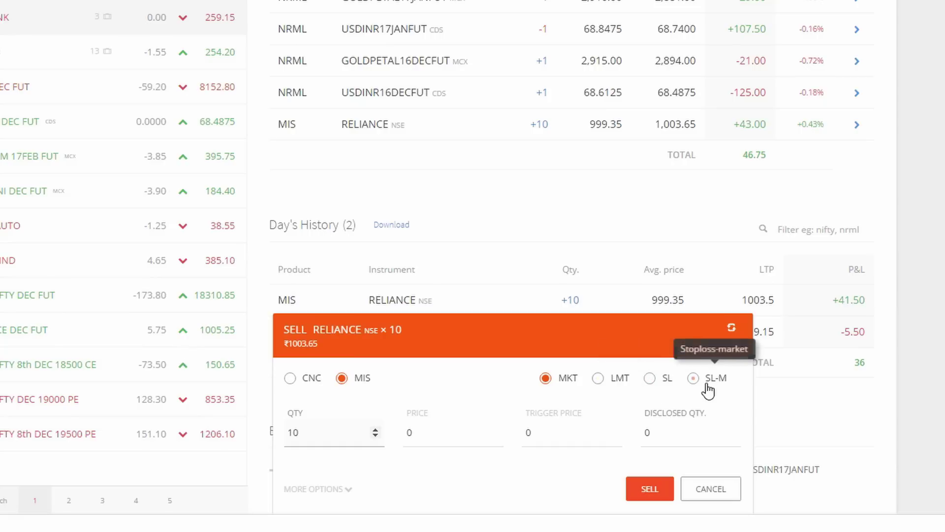
pyautogui.click(651, 379)
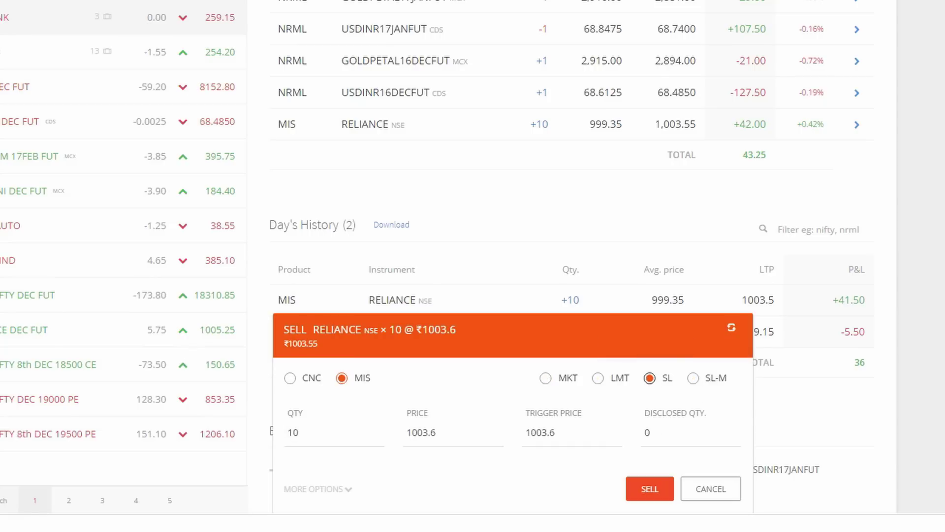
pyautogui.click(572, 437)
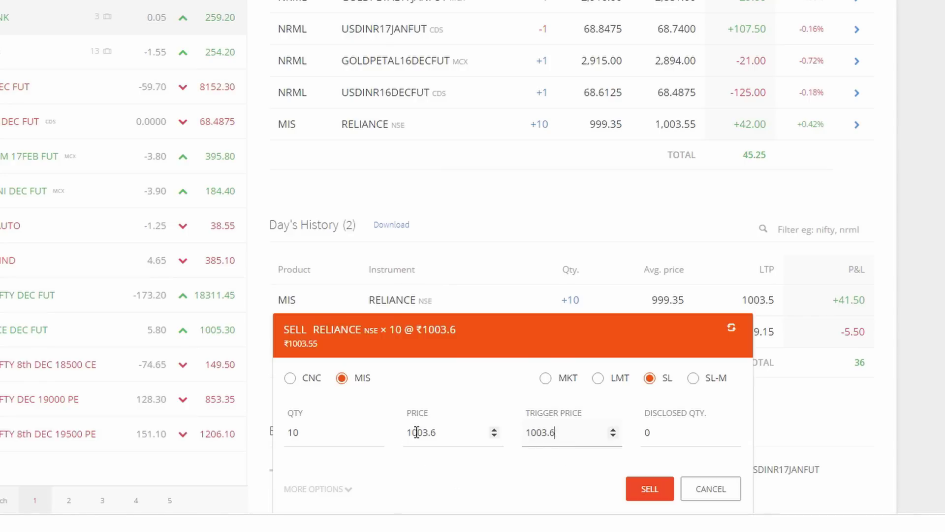
# Step: Switch the RELIANCE sell to SL-M with trigger price 989 and place it
pyautogui.click(693, 384)
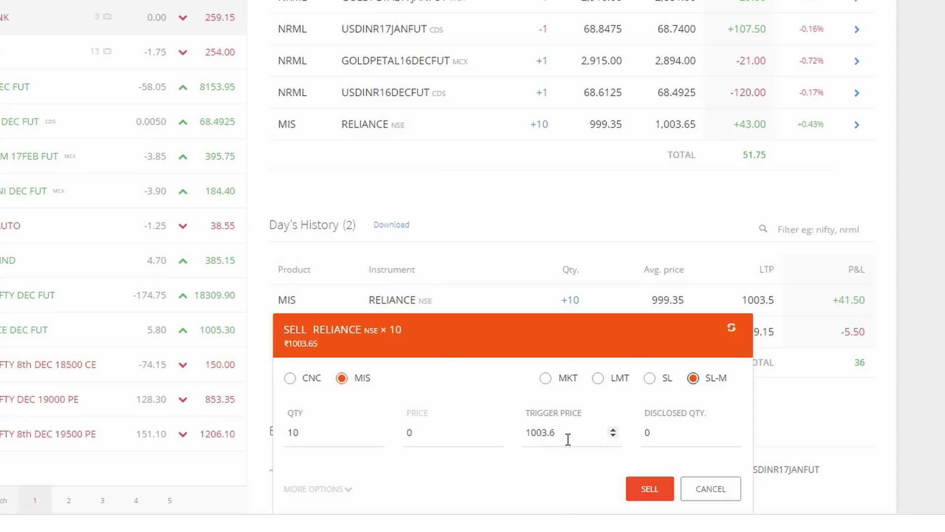
pyautogui.click(583, 432)
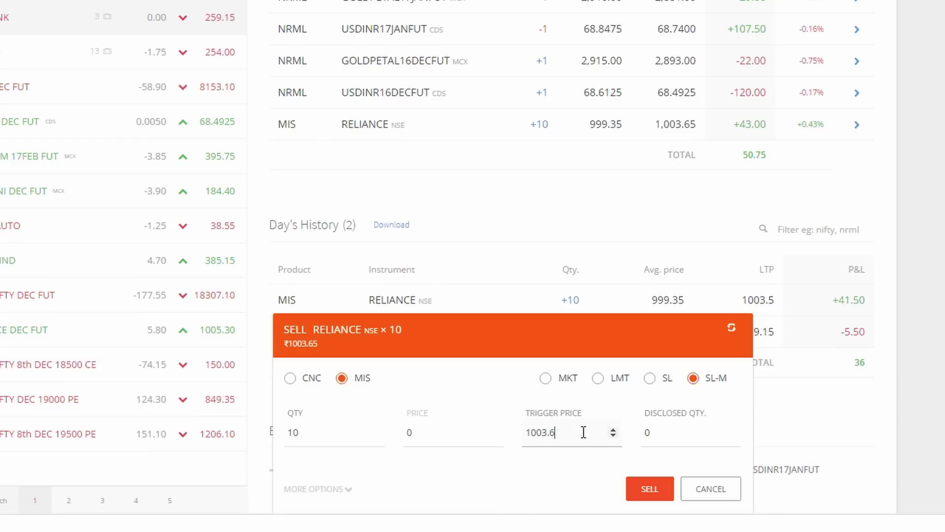
pyautogui.moveTo(583, 432); pyautogui.dragTo(505, 432)
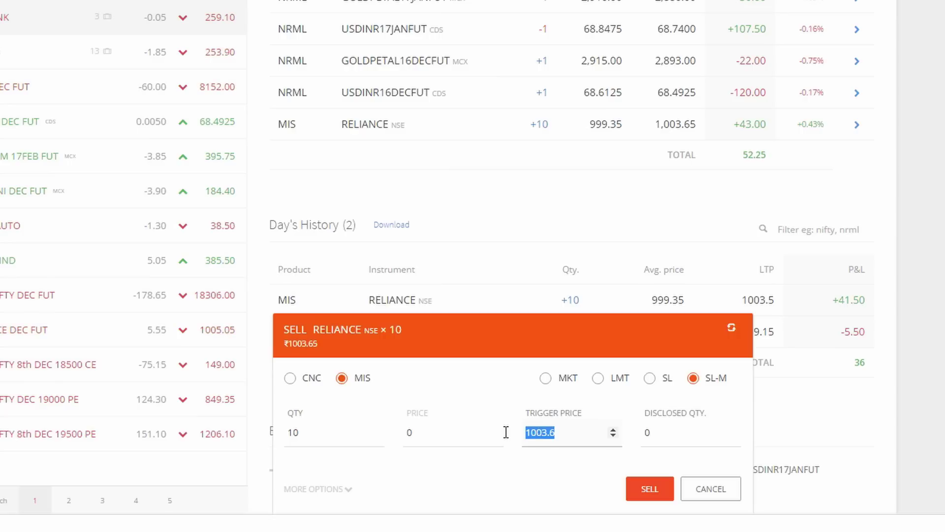
pyautogui.write('9')
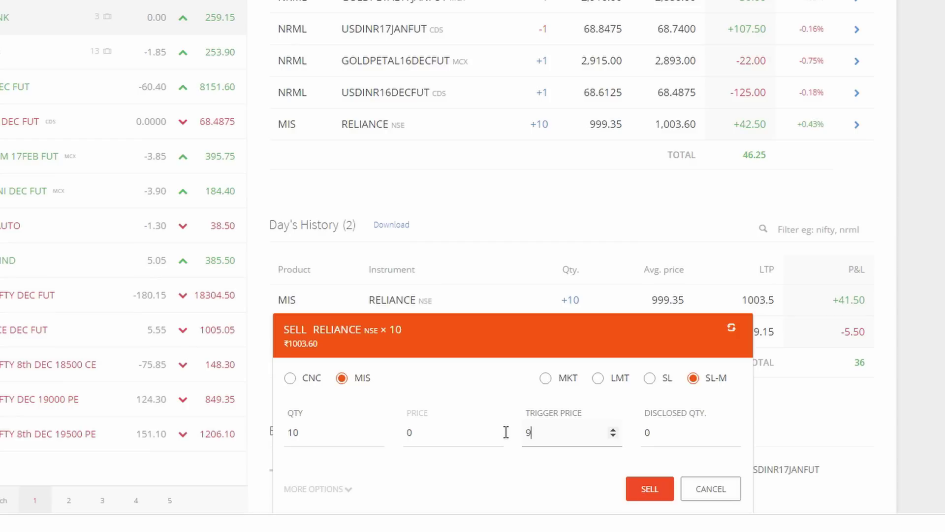
pyautogui.write('89')
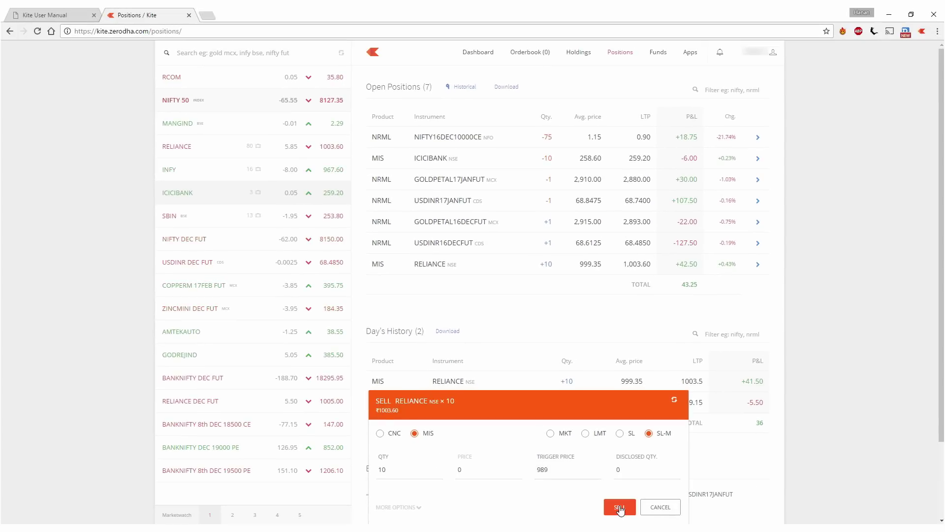
pyautogui.click(620, 507)
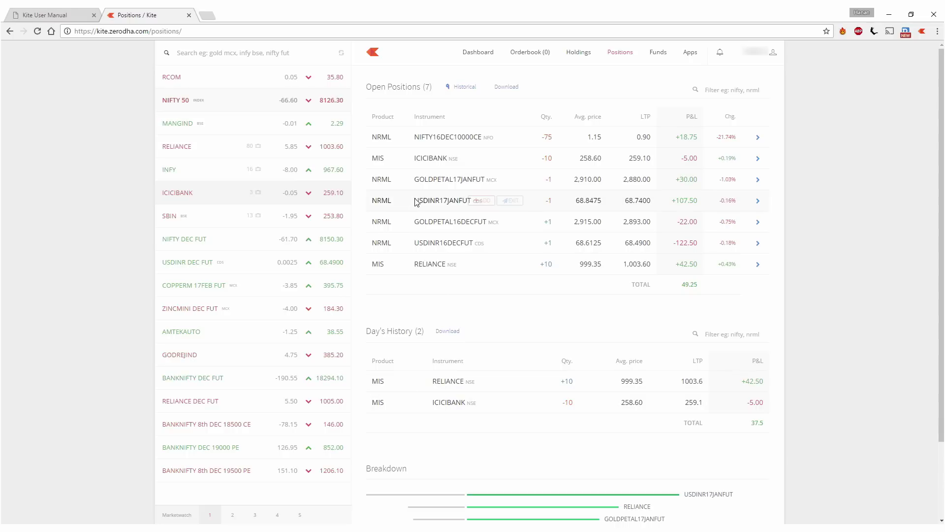
# Step: Set up an ICICIBANK SL buy with quantity 10, trigger 264 and price 263
pyautogui.moveTo(430, 159)
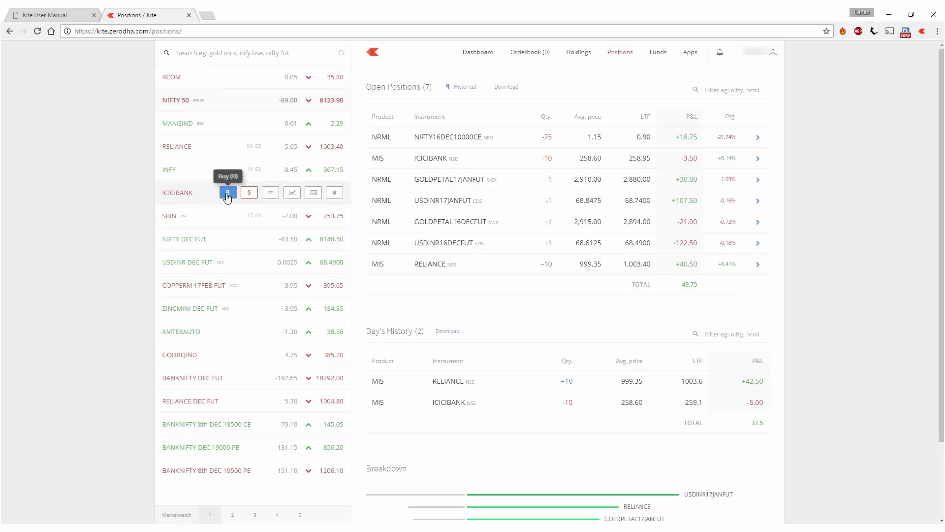
pyautogui.click(227, 193)
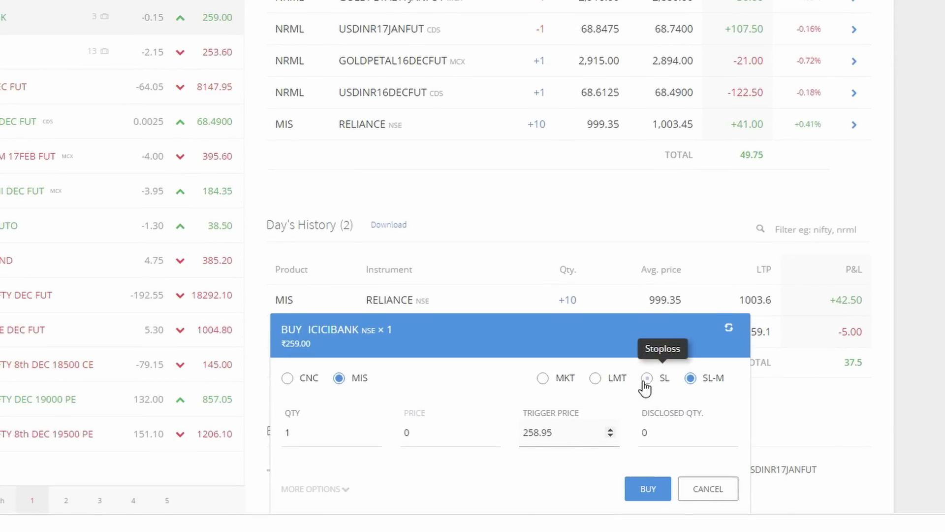
pyautogui.click(647, 379)
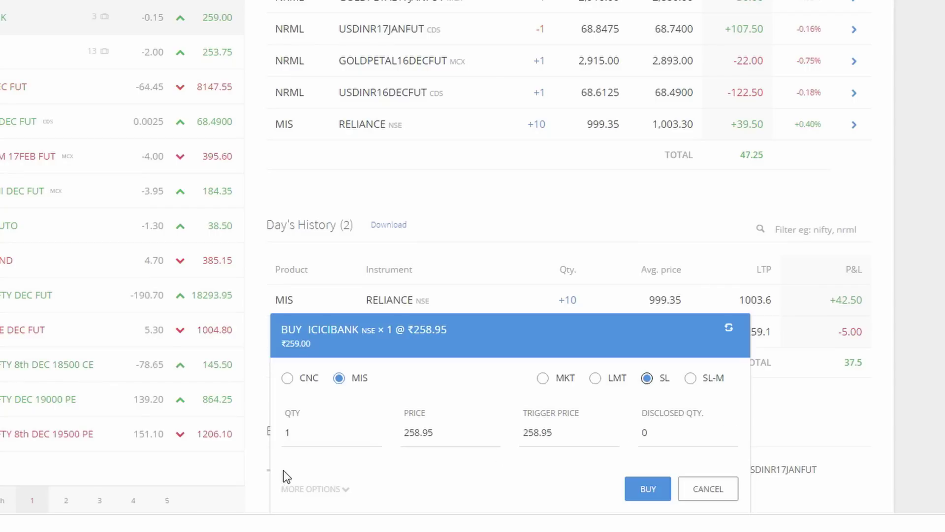
pyautogui.click(303, 444)
pyautogui.write('0')
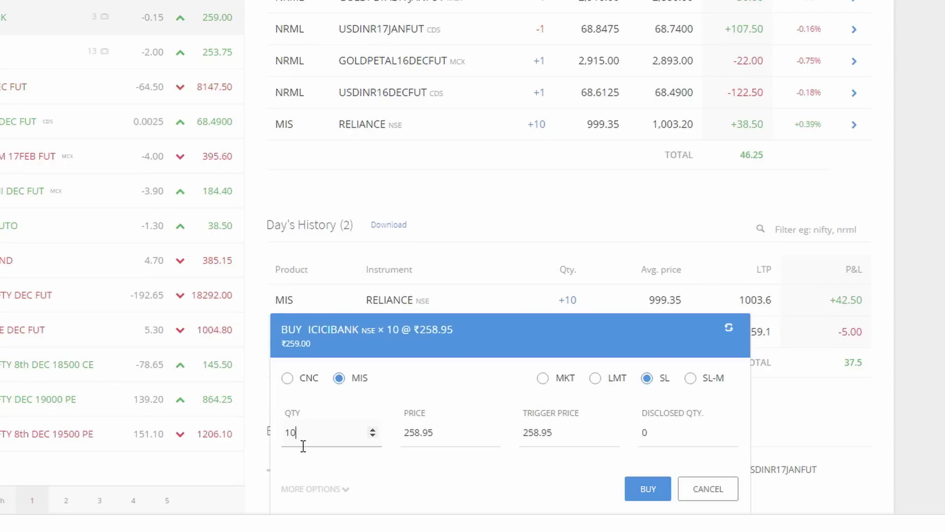
pyautogui.moveTo(570, 433); pyautogui.dragTo(518, 432)
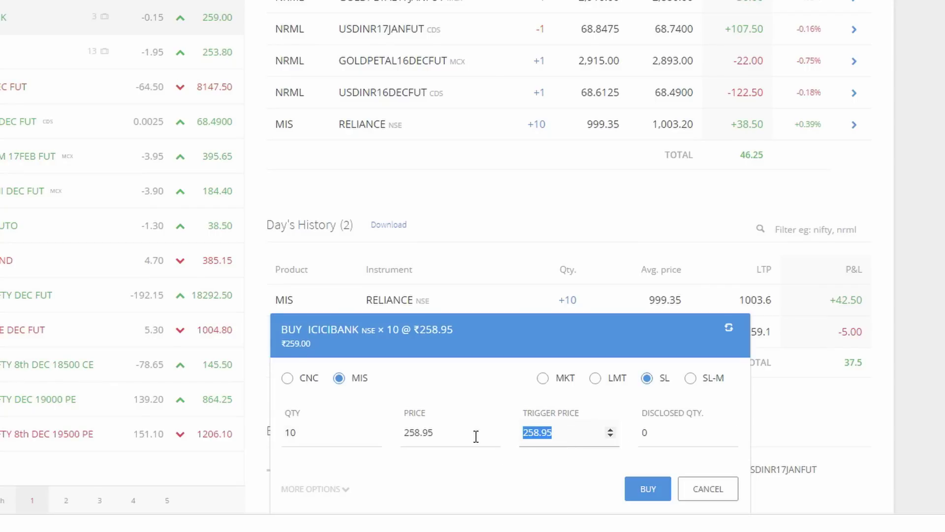
pyautogui.write('264')
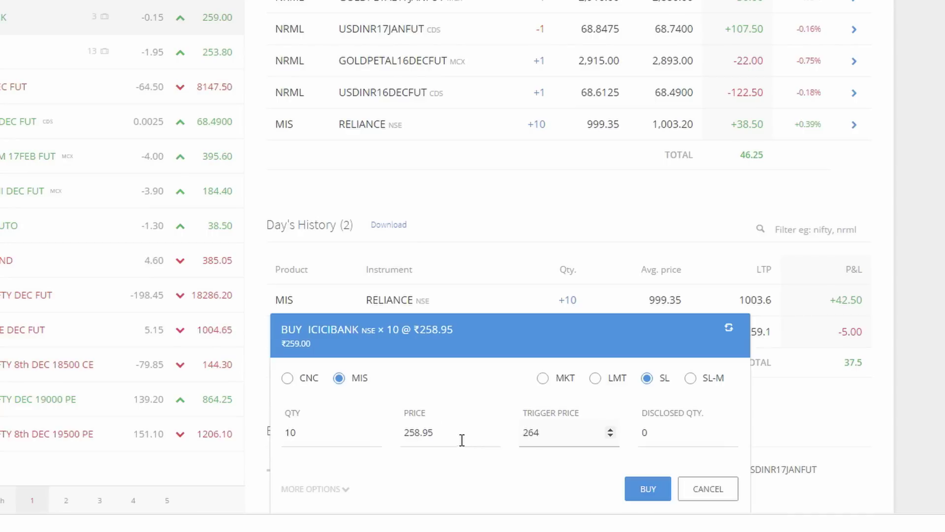
pyautogui.moveTo(462, 439); pyautogui.dragTo(365, 438)
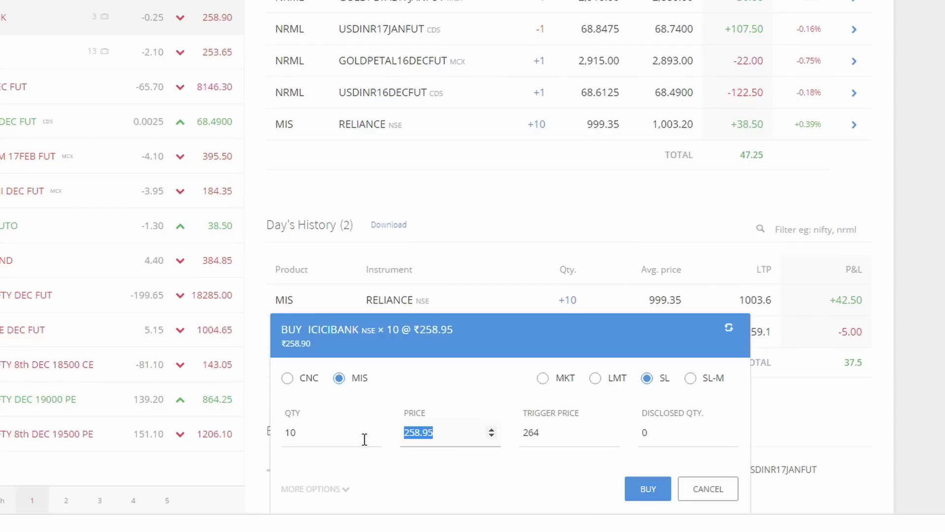
pyautogui.write('26')
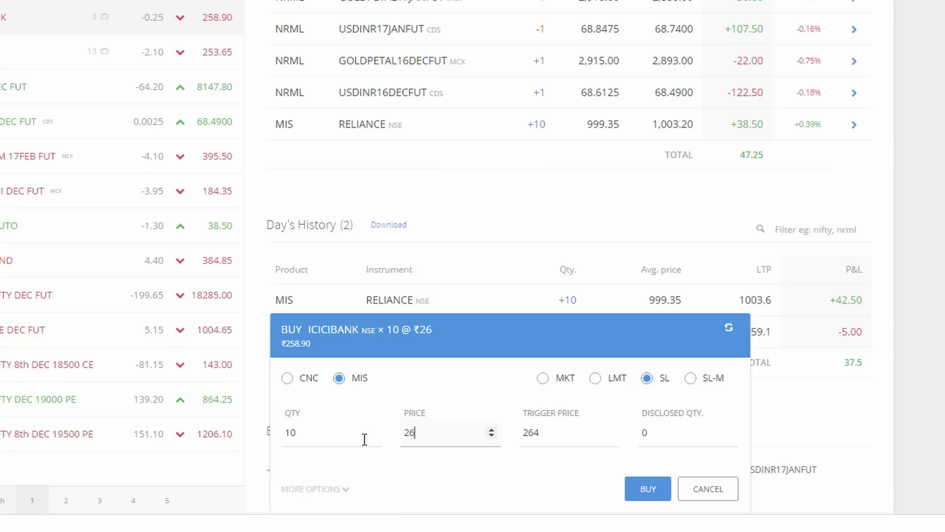
pyautogui.write('3')
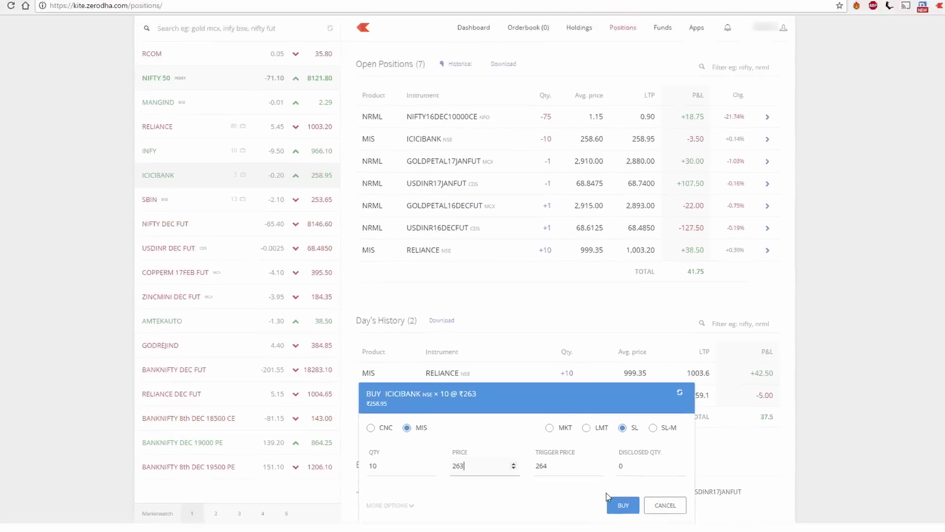
# Step: Submit the ICICIBANK order, dismiss the trigger-above-limit rejection, and reopen an ICICIBANK buy
pyautogui.click(621, 505)
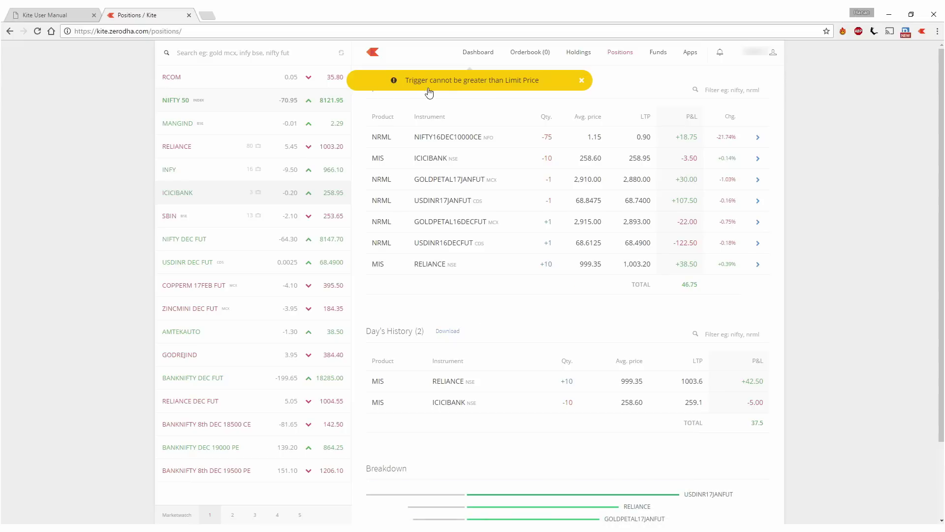
pyautogui.click(584, 82)
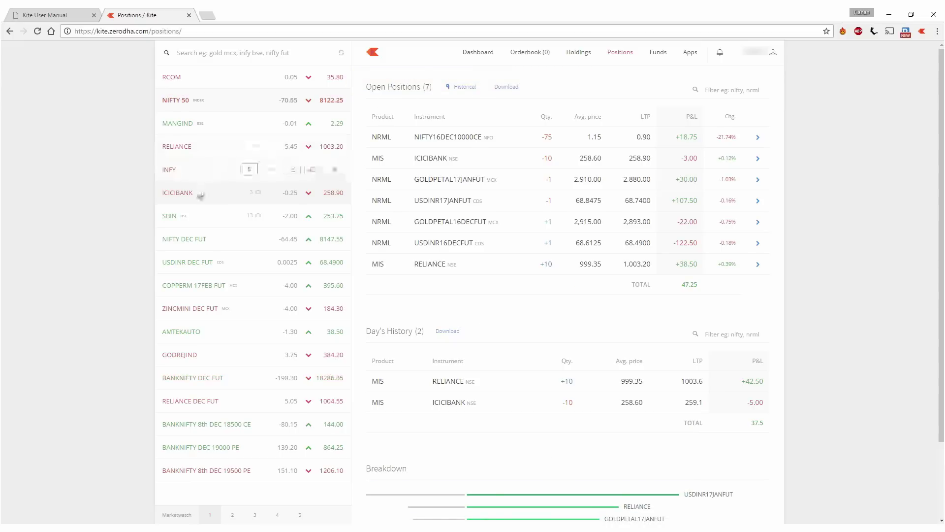
pyautogui.moveTo(256, 193)
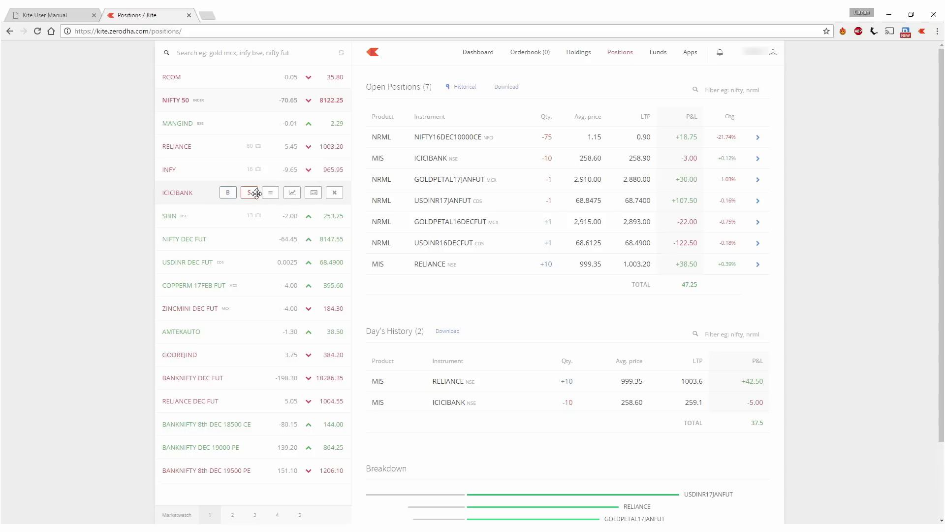
pyautogui.click(228, 192)
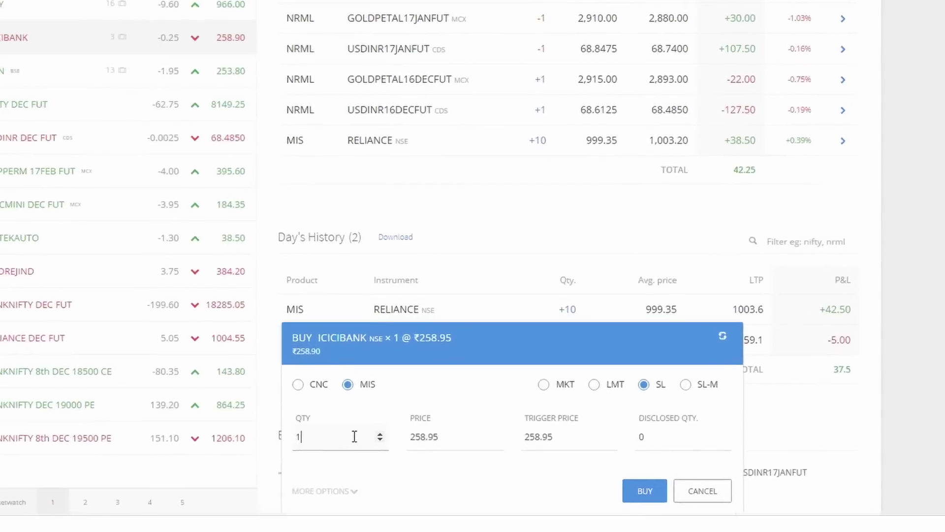
# Step: Place the 10-share ICICIBANK MIS SL buy with trigger 264 and limit price 265
pyautogui.write('0')
pyautogui.doubleClick(569, 433)
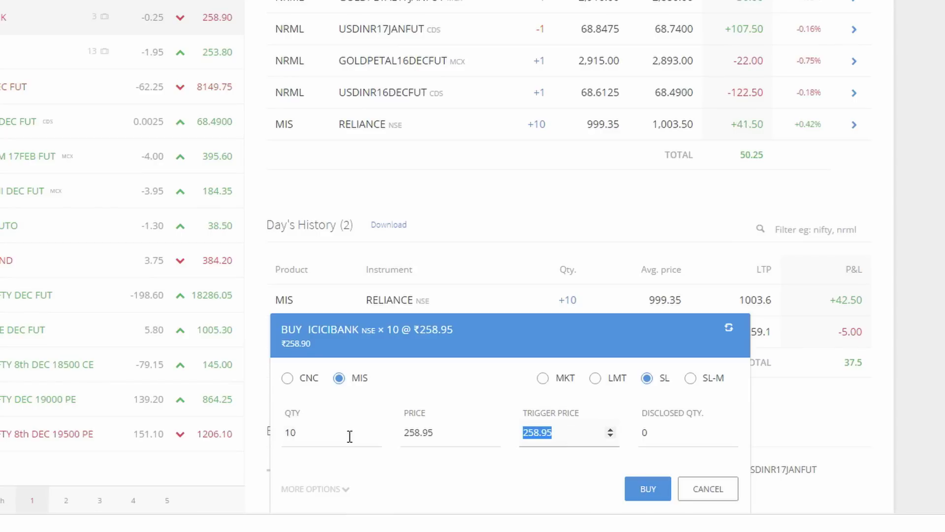
pyautogui.write('26')
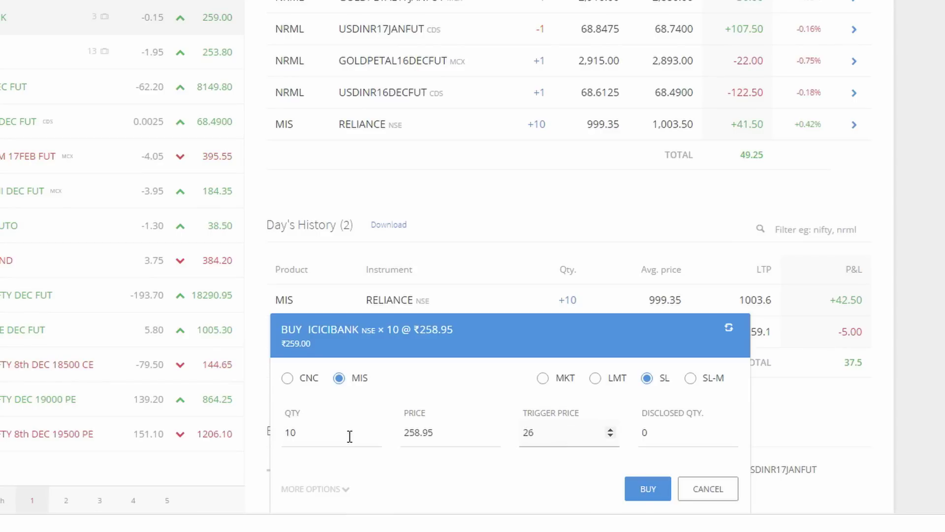
pyautogui.write('4')
pyautogui.doubleClick(458, 433)
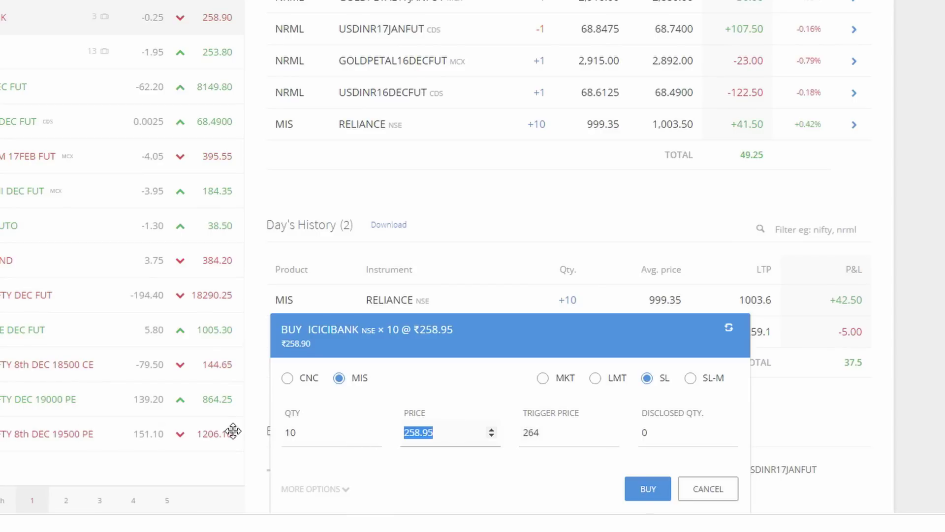
pyautogui.write('264')
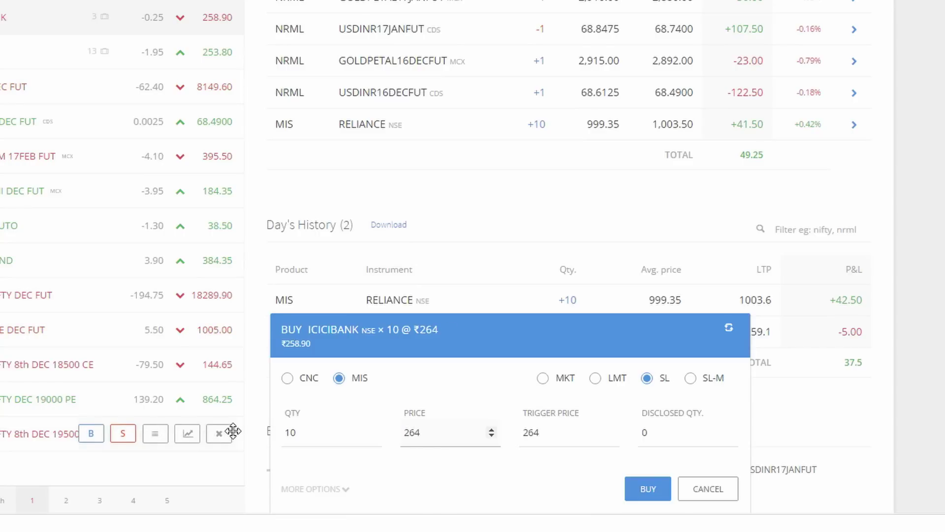
pyautogui.press('BackSpace')
pyautogui.write('5')
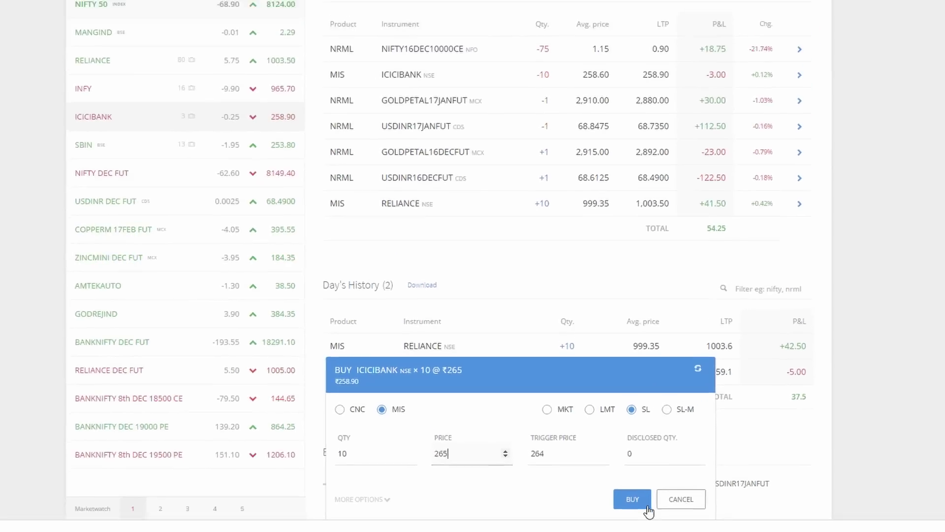
pyautogui.click(642, 503)
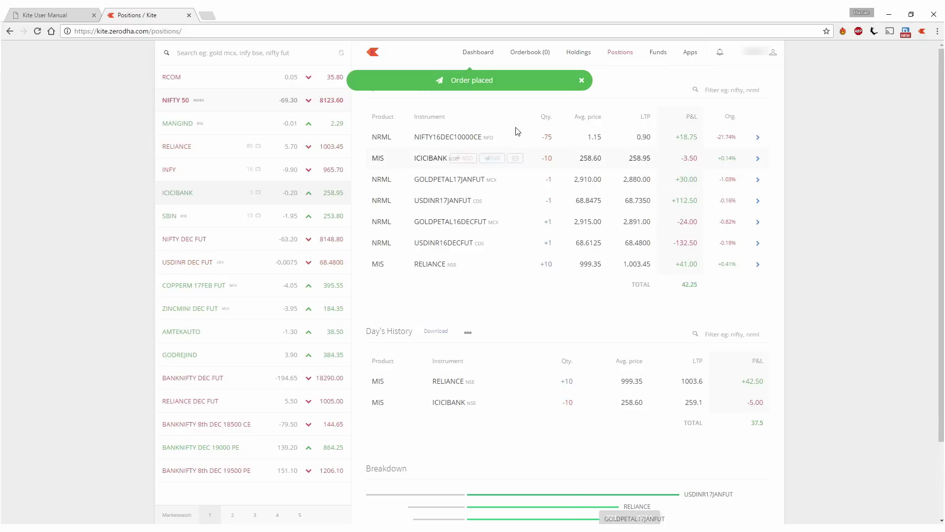
# Step: Check the order book for the trigger-pending RELIANCE and ICICIBANK stop-loss orders
pyautogui.click(531, 53)
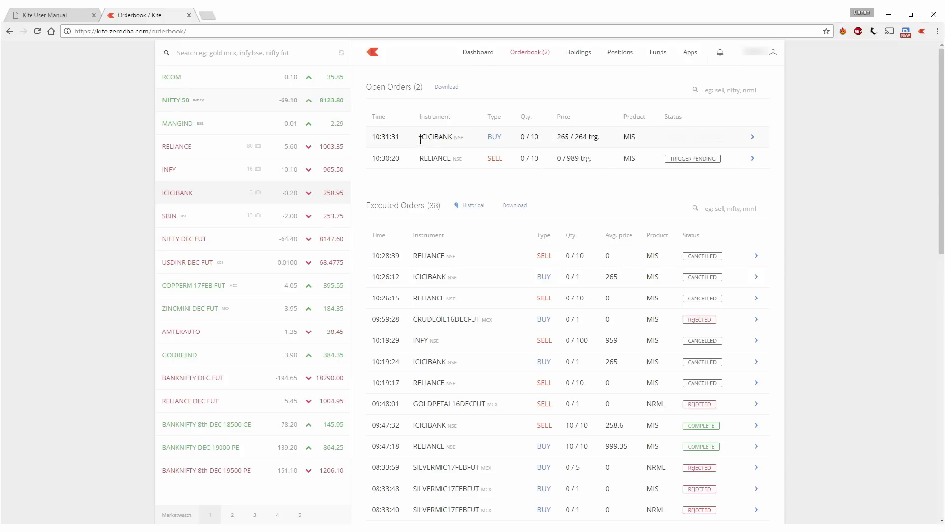
pyautogui.moveTo(505, 167)
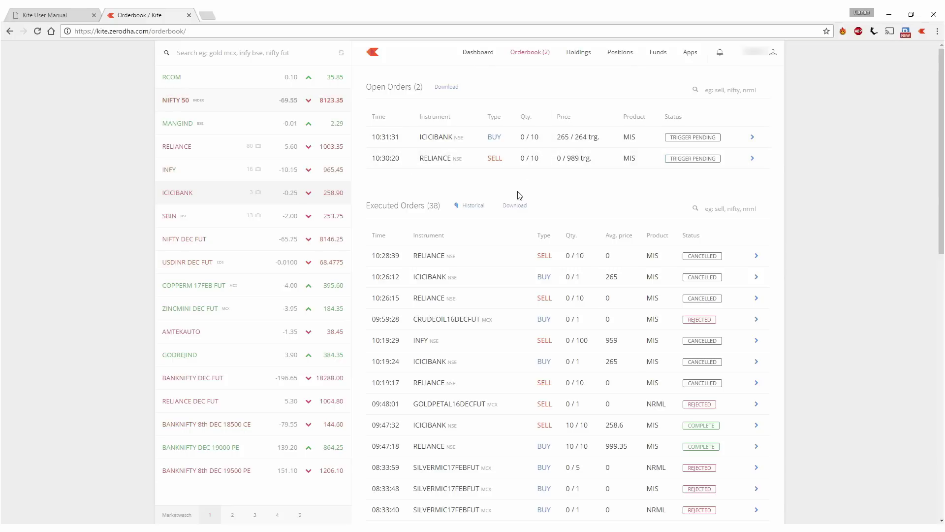
pyautogui.moveTo(553, 159)
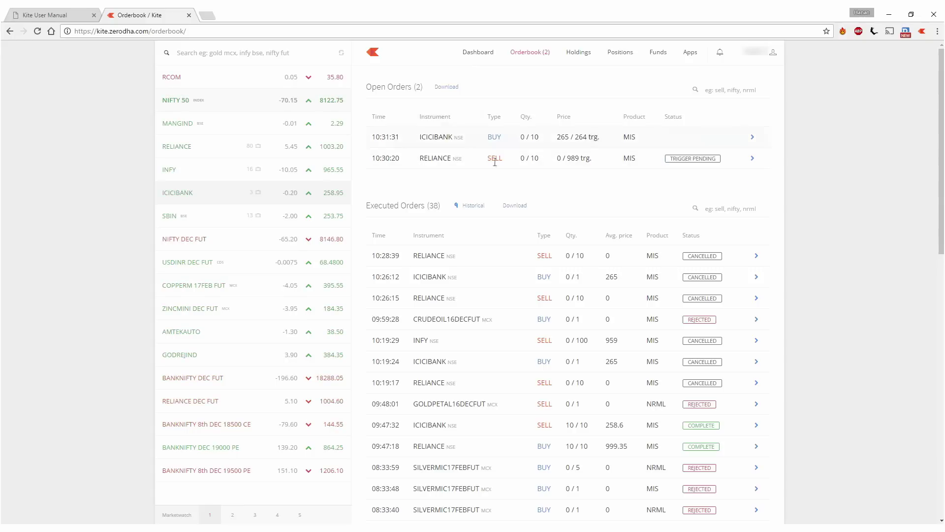
# Step: Open INFY's price chart from the watchlist
pyautogui.moveTo(207, 202)
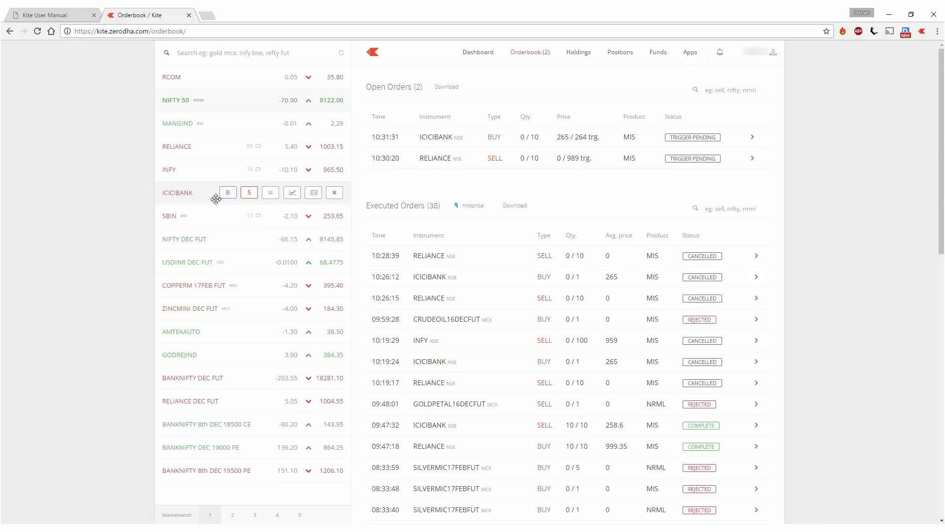
pyautogui.moveTo(251, 173)
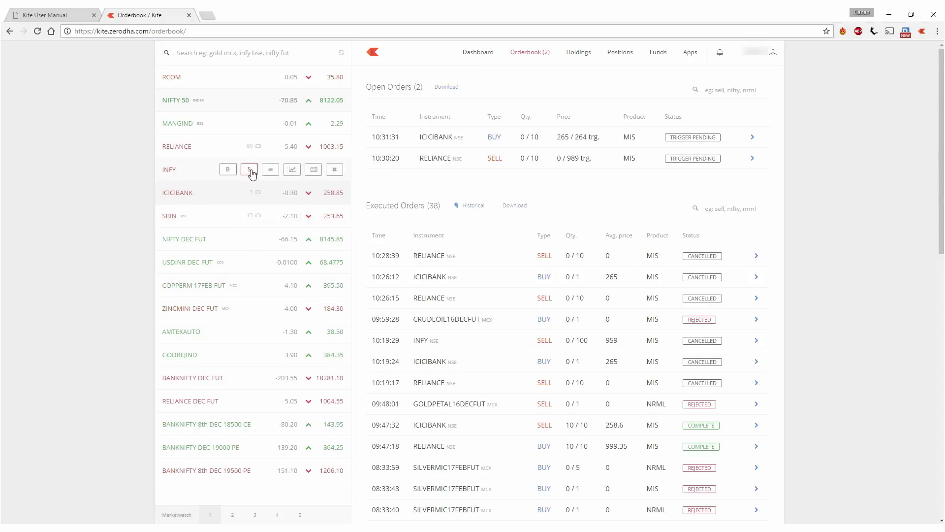
pyautogui.click(292, 169)
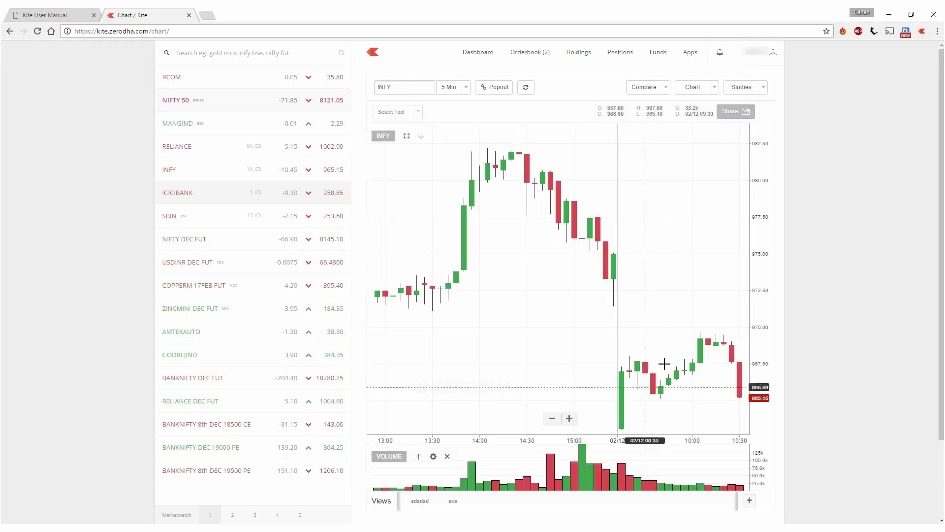
# Step: Pan and zoom the 5-minute INFY chart to show the latest 02/12 candles
pyautogui.moveTo(597, 329); pyautogui.dragTo(552, 296)
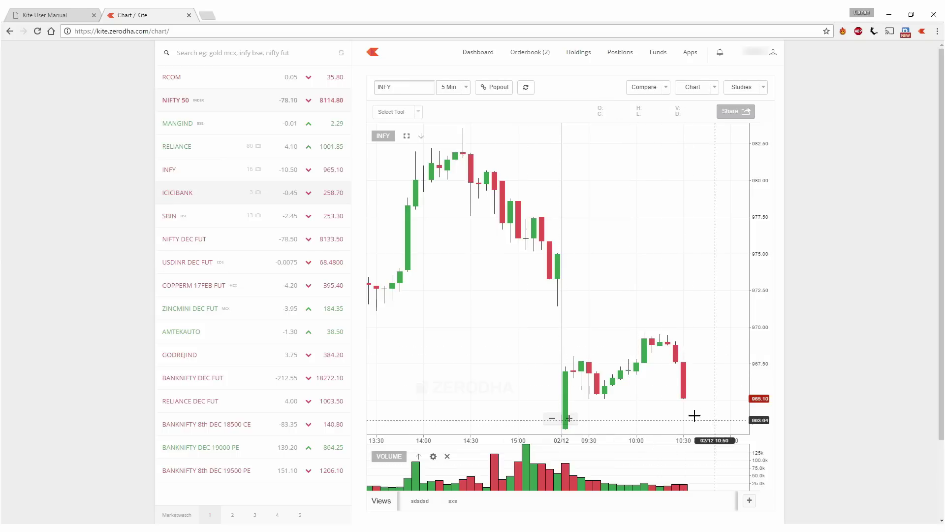
pyautogui.moveTo(645, 386); pyautogui.dragTo(633, 333)
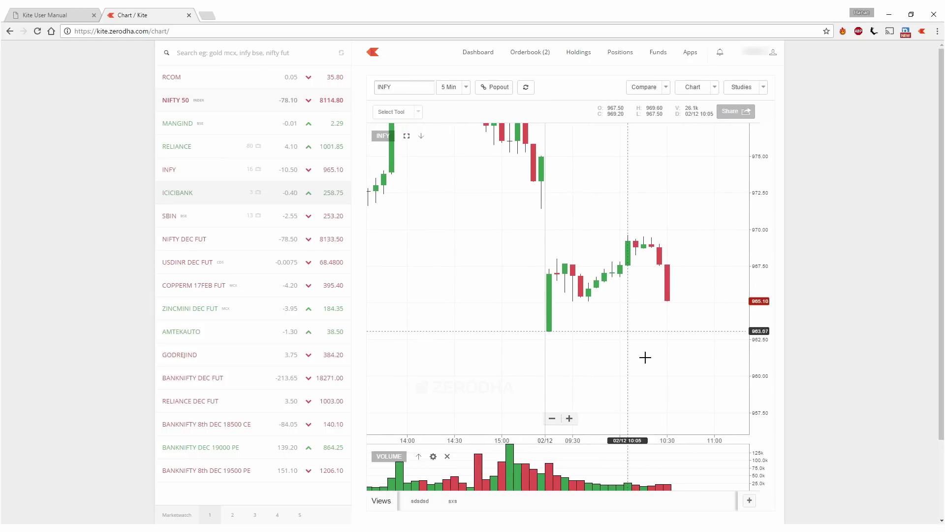
pyautogui.scroll(5, 643, 358)
pyautogui.scroll(-5, 642, 361)
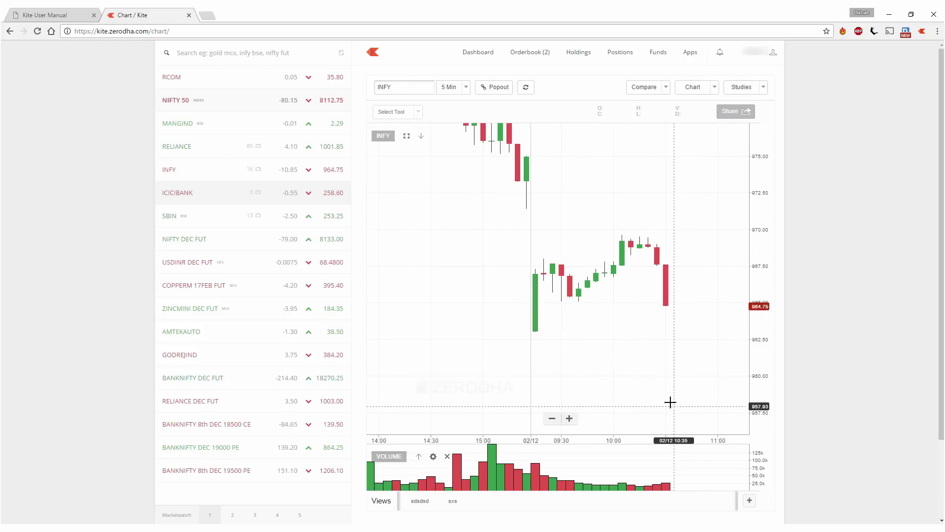
pyautogui.scroll(-3, 584, 384)
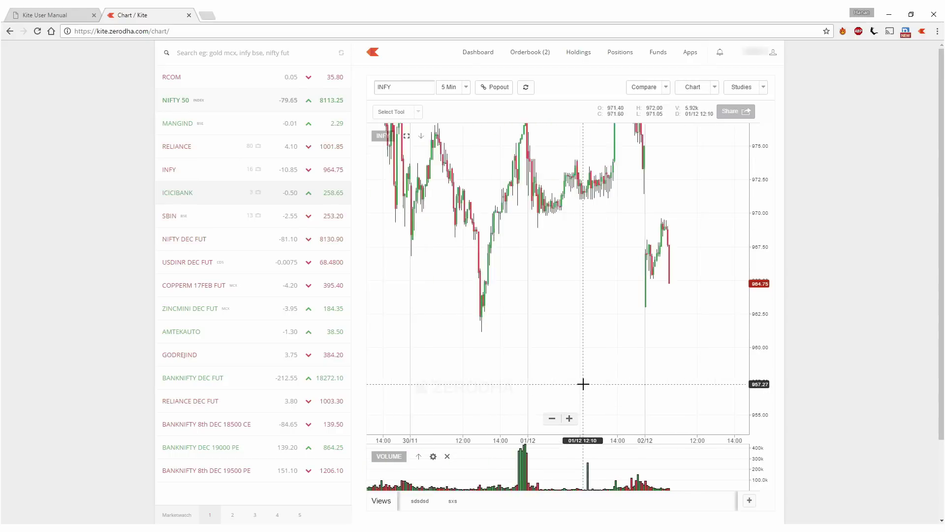
pyautogui.scroll(5, 583, 383)
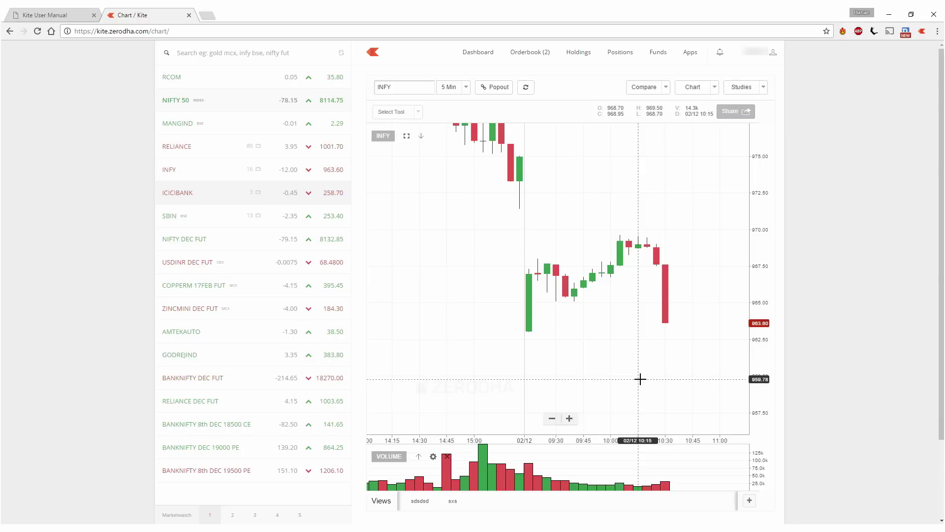
# Step: Place a 1-share INFY MIS SL-M sell with trigger price 960
pyautogui.press('s')
pyautogui.click(645, 422)
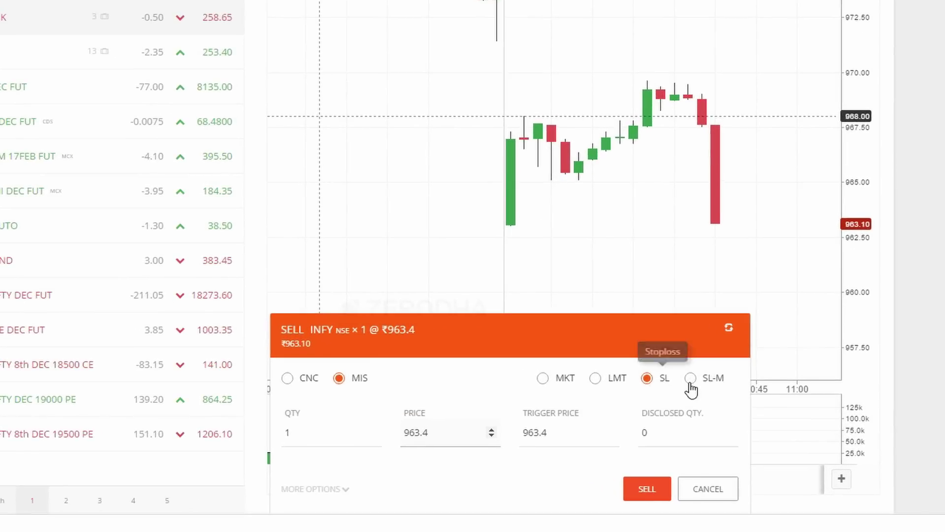
pyautogui.click(690, 378)
pyautogui.moveTo(566, 438); pyautogui.dragTo(468, 439)
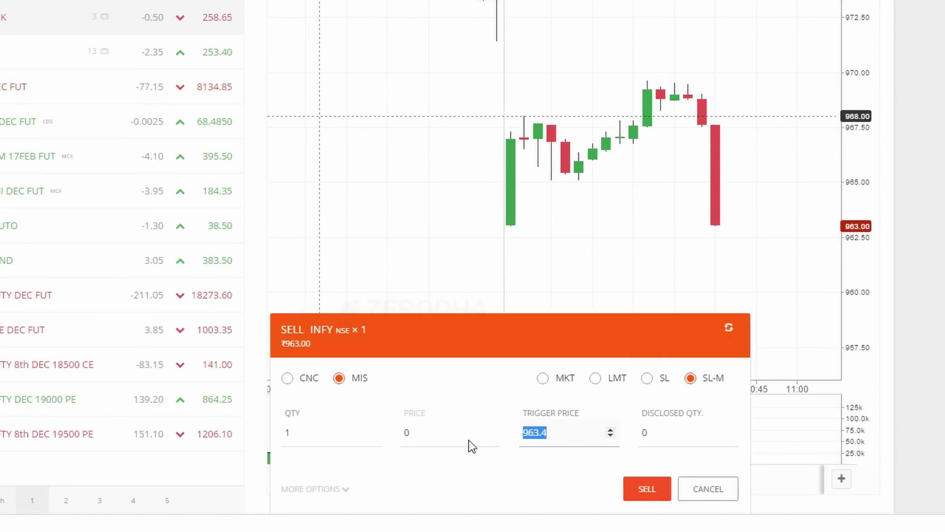
pyautogui.write('960')
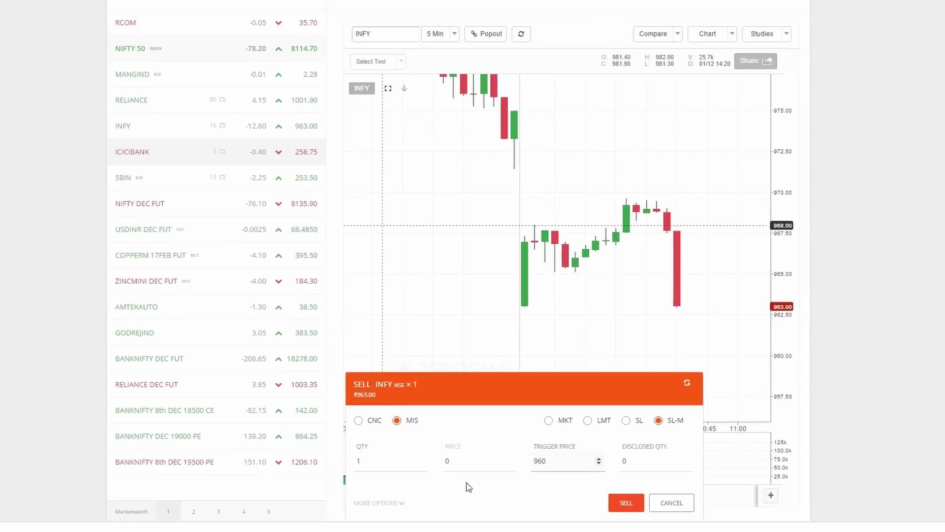
pyautogui.click(626, 502)
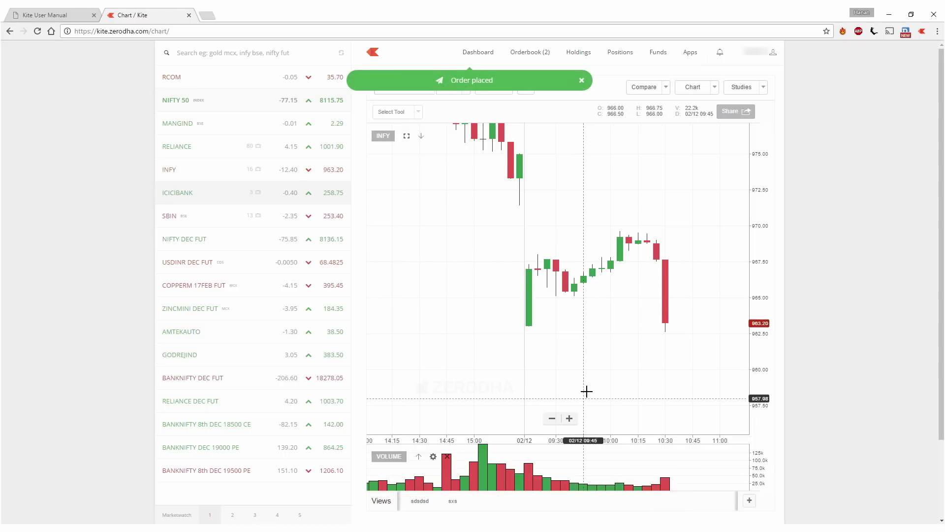